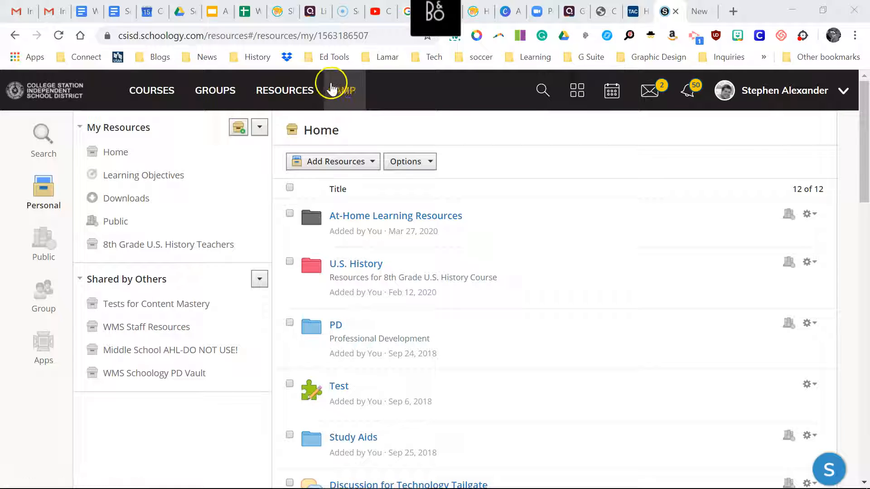
# Look through the personal Home resources and the group resources, ending in the personal Home collection.
pyautogui.click(271, 94)
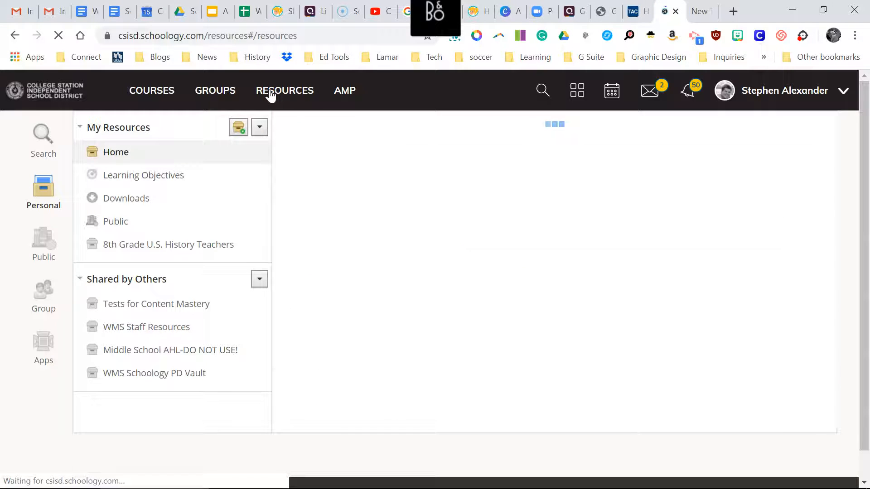
pyautogui.click(109, 150)
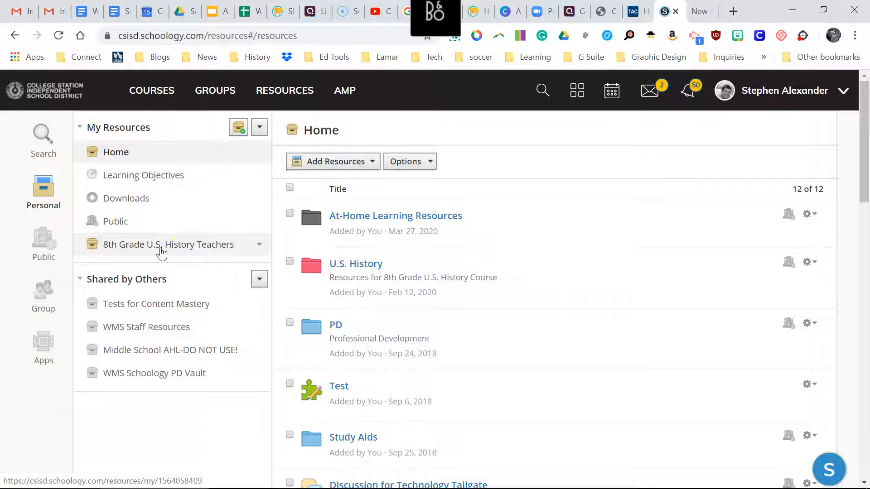
pyautogui.click(44, 293)
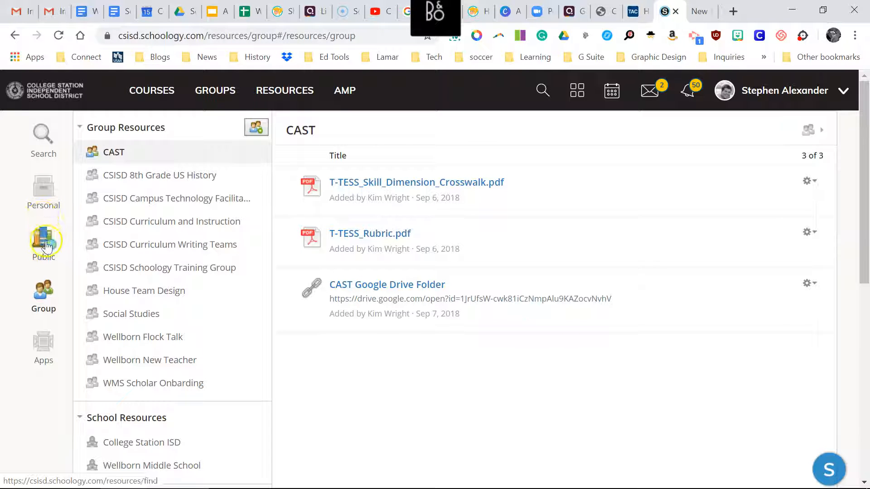
pyautogui.click(43, 195)
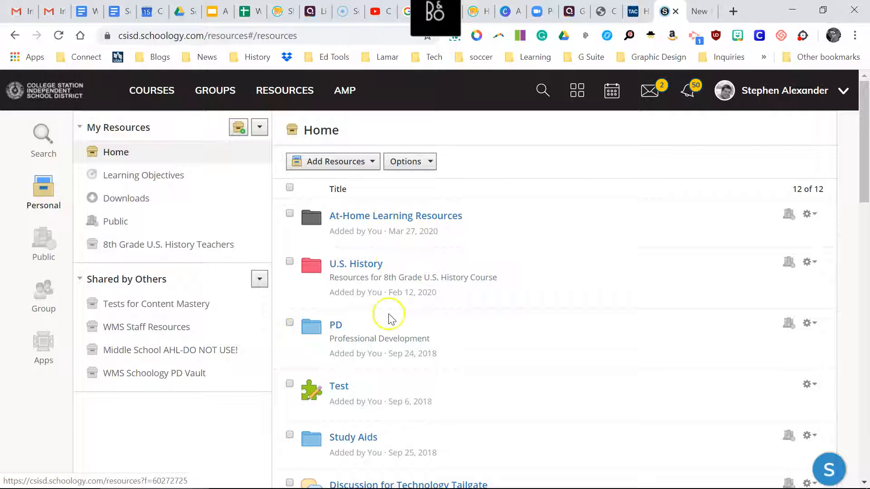
# Open The American Revolution folder inside U.S. History > American Revolution in the personal Home resources.
pyautogui.click(365, 263)
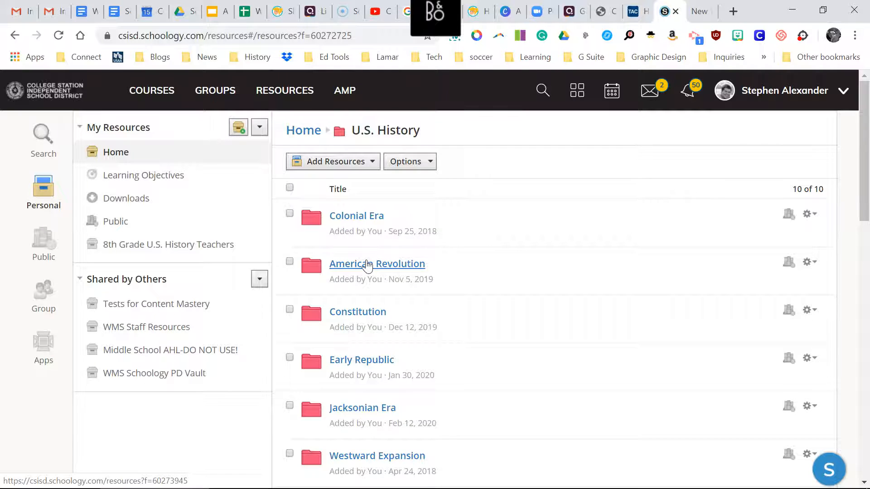
pyautogui.click(367, 265)
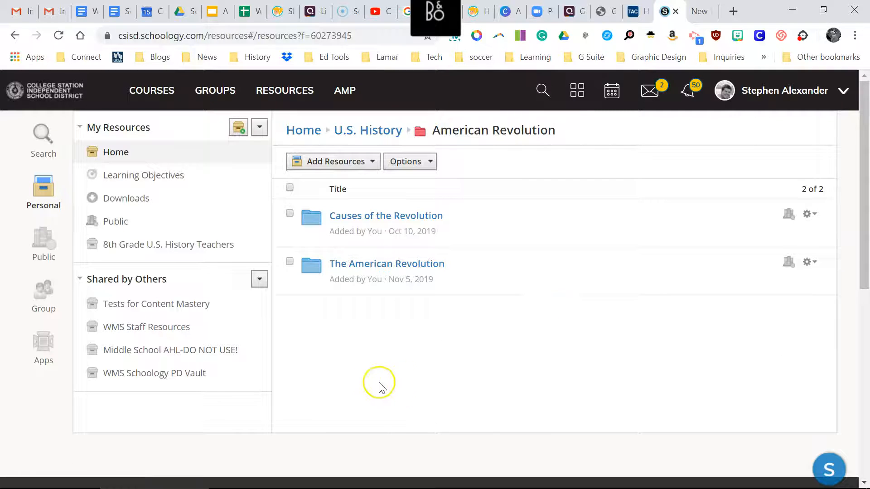
pyautogui.click(405, 264)
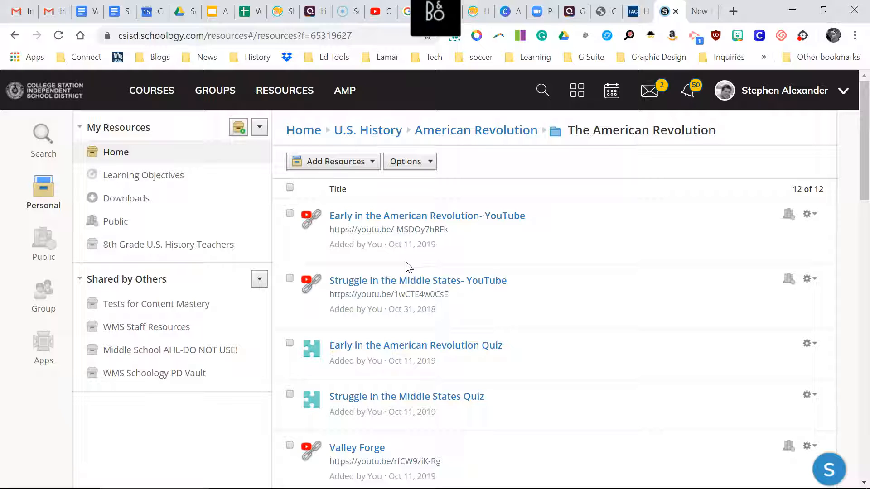
# Add an assessment named Pretend Assessment to The American Revolution resource folder.
pyautogui.click(372, 163)
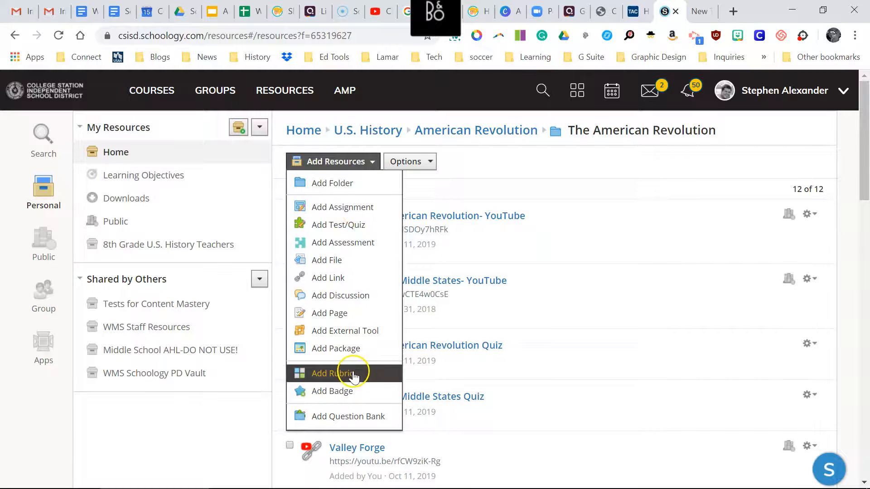
pyautogui.click(341, 243)
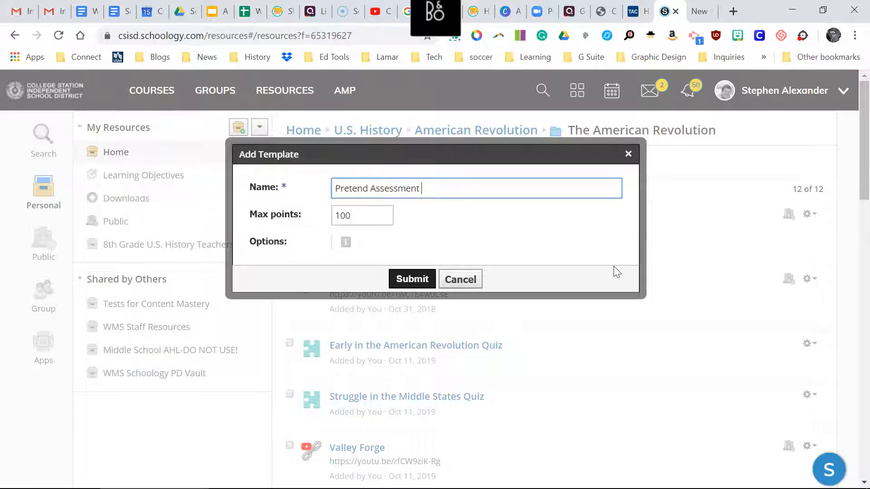
pyautogui.click(400, 279)
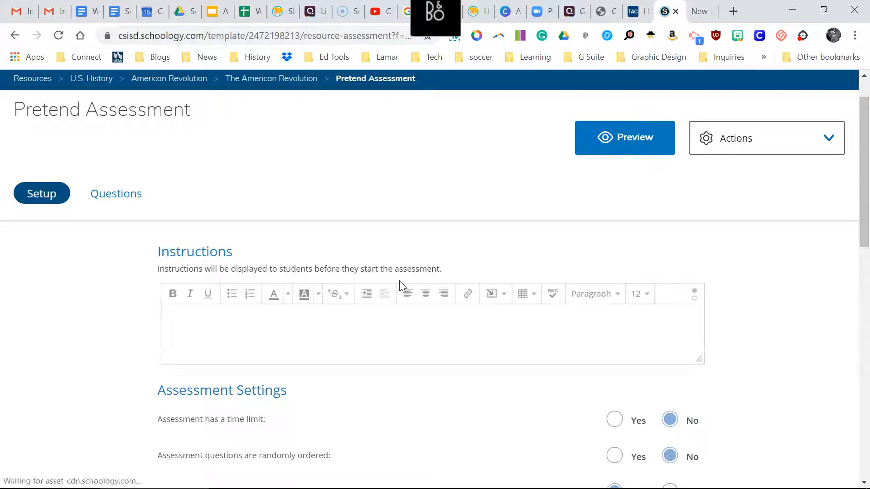
# Review Pretend Assessment's setup options and available question types, and return to The American Revolution resource folder.
pyautogui.scroll(-4, 202, 351)
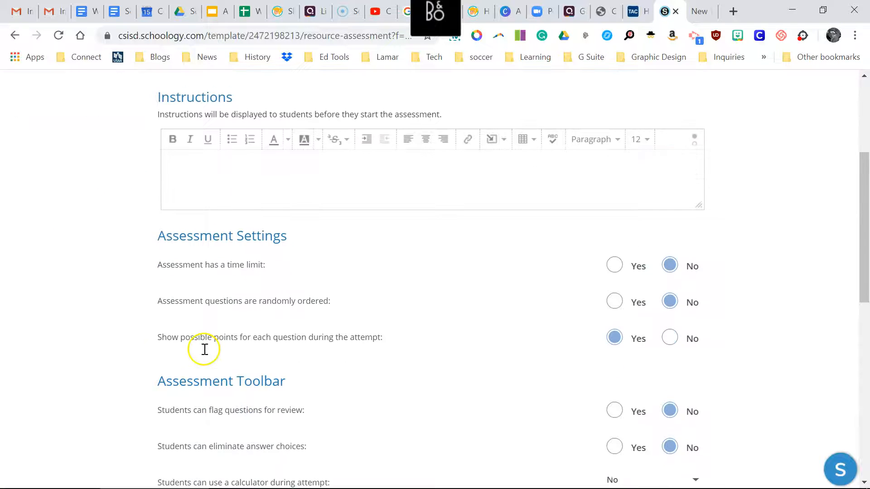
pyautogui.scroll(2, 205, 353)
pyautogui.scroll(-3, 204, 354)
pyautogui.scroll(3, 204, 355)
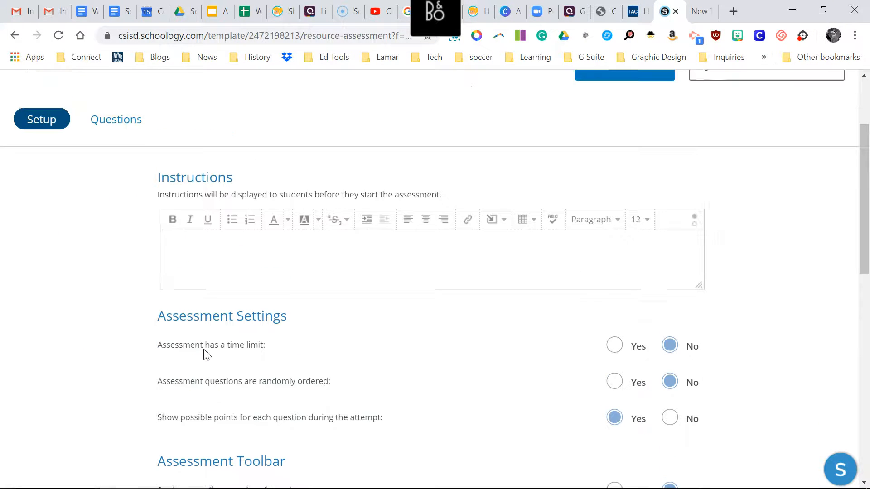
pyautogui.click(123, 128)
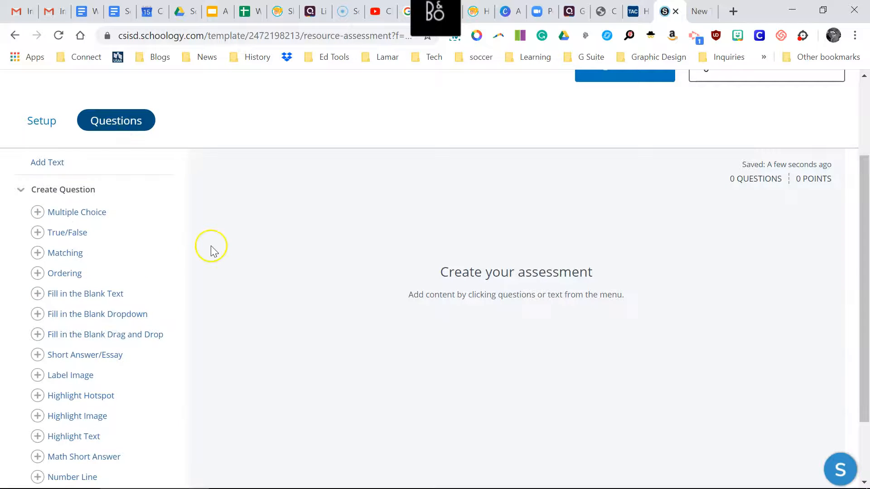
pyautogui.scroll(3, 210, 245)
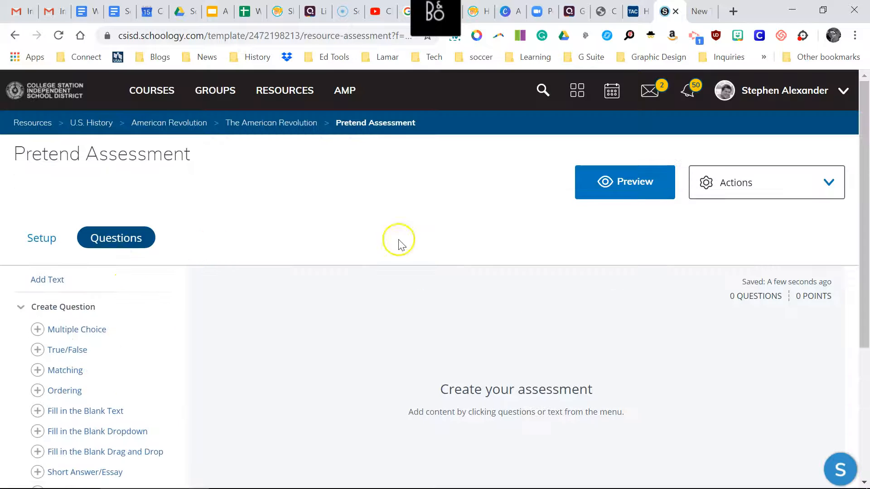
pyautogui.click(261, 129)
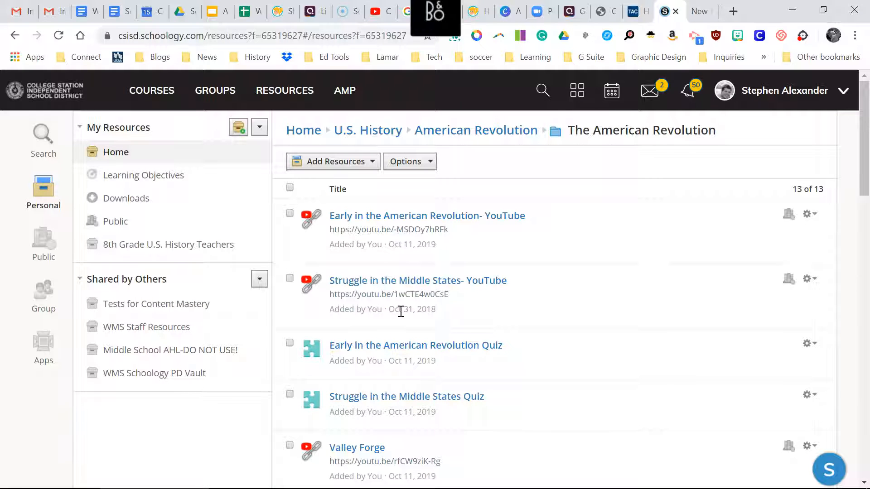
# Start adding The American Revolution Test from the resource folder to a course, selecting the Sandbox Course: Section 1 as destination.
pyautogui.scroll(-13, 401, 311)
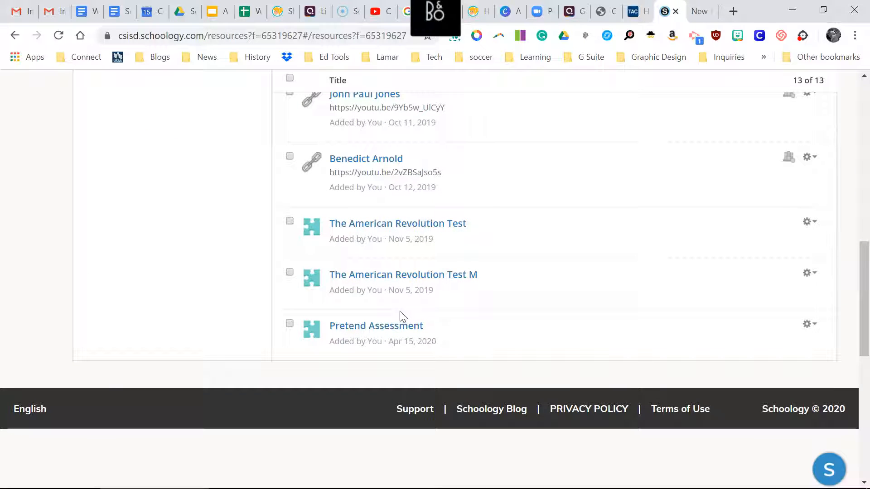
pyautogui.click(817, 223)
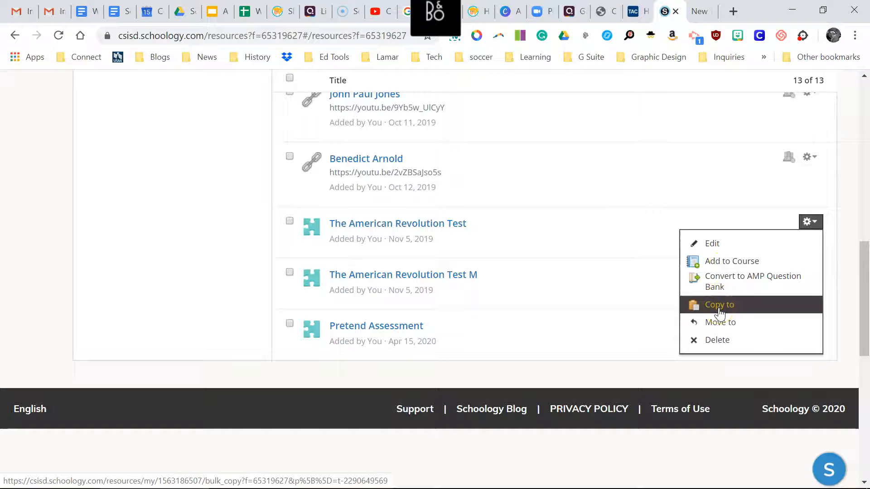
pyautogui.click(720, 267)
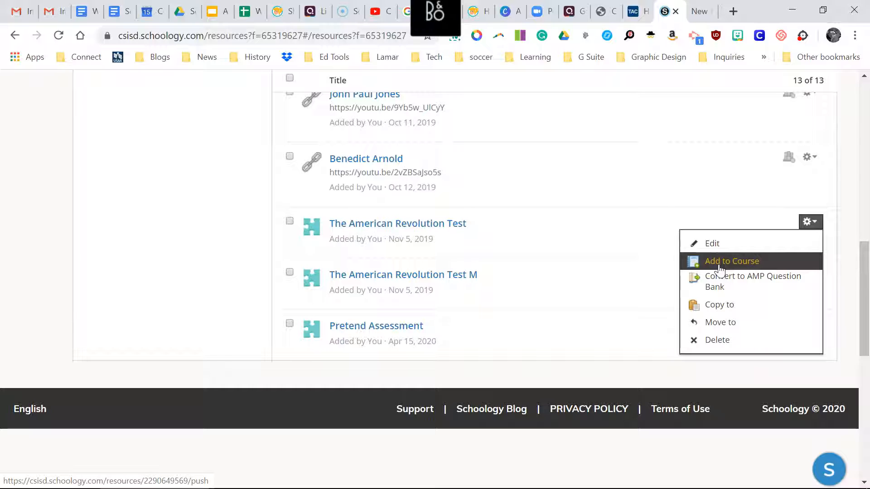
pyautogui.click(721, 263)
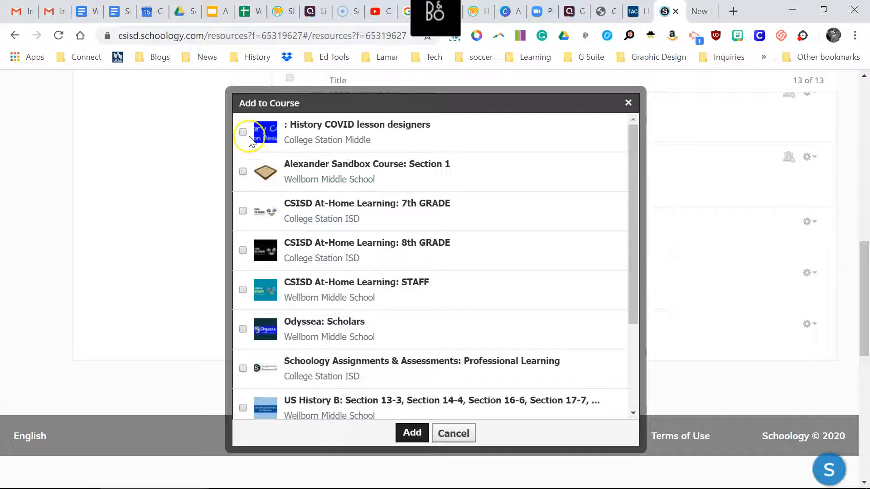
pyautogui.click(243, 171)
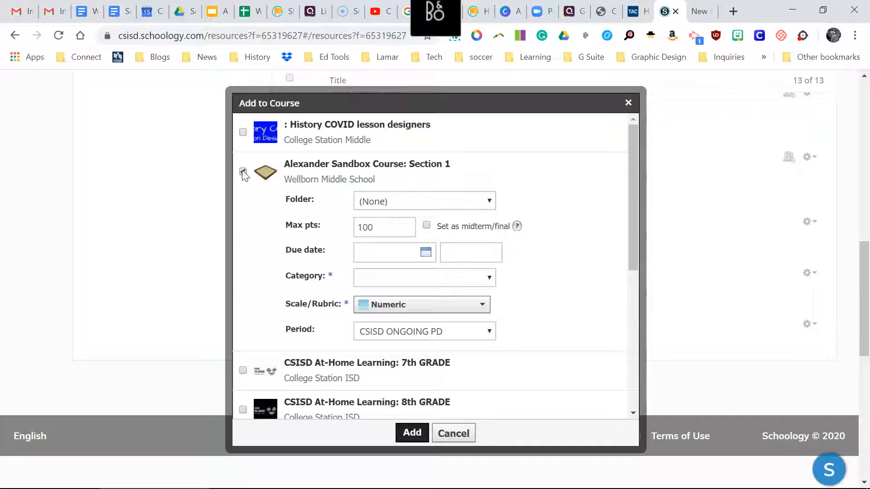
# Set the test's folder to Colonization and its category to Academic Practice, and add it to the sandbox course.
pyautogui.click(457, 201)
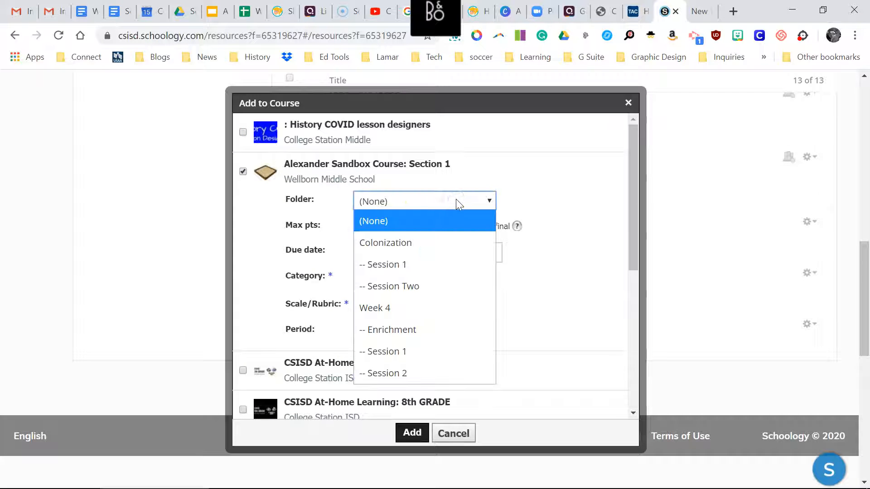
pyautogui.click(398, 242)
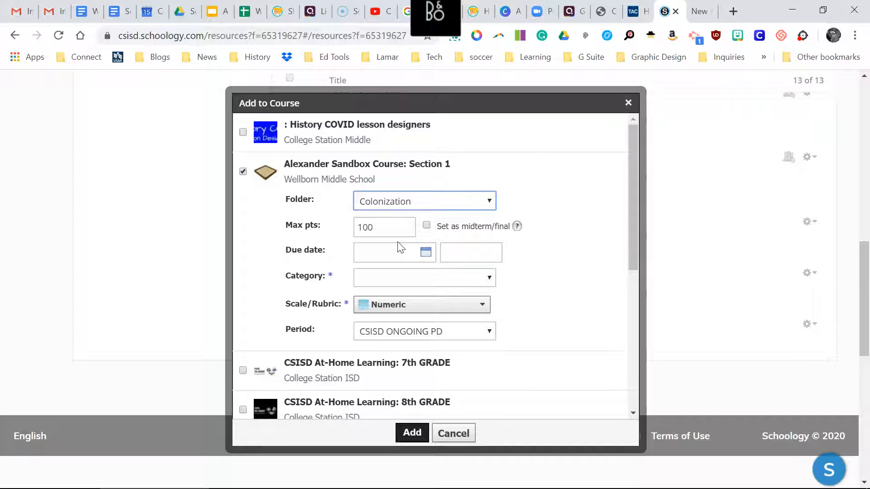
pyautogui.click(462, 278)
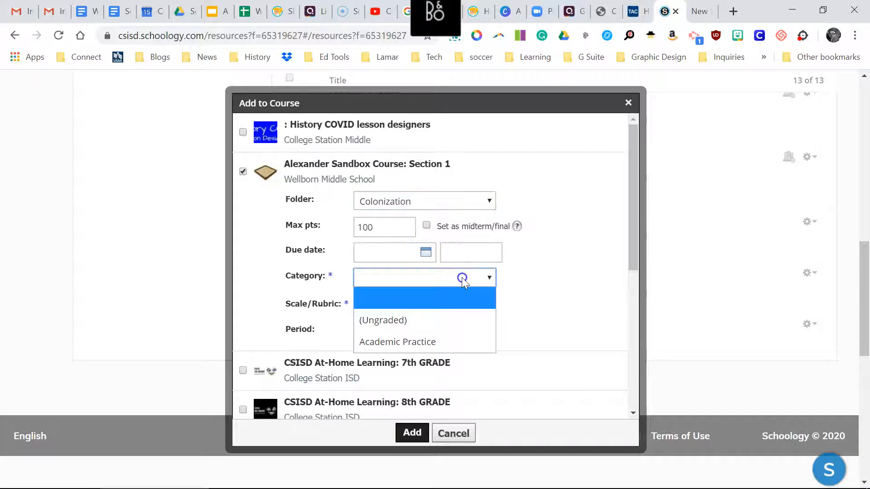
pyautogui.click(412, 341)
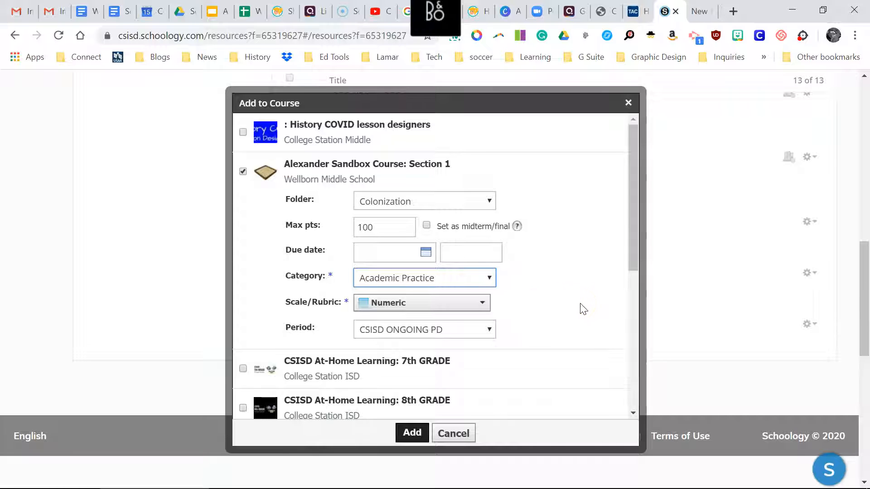
pyautogui.scroll(-1, 584, 309)
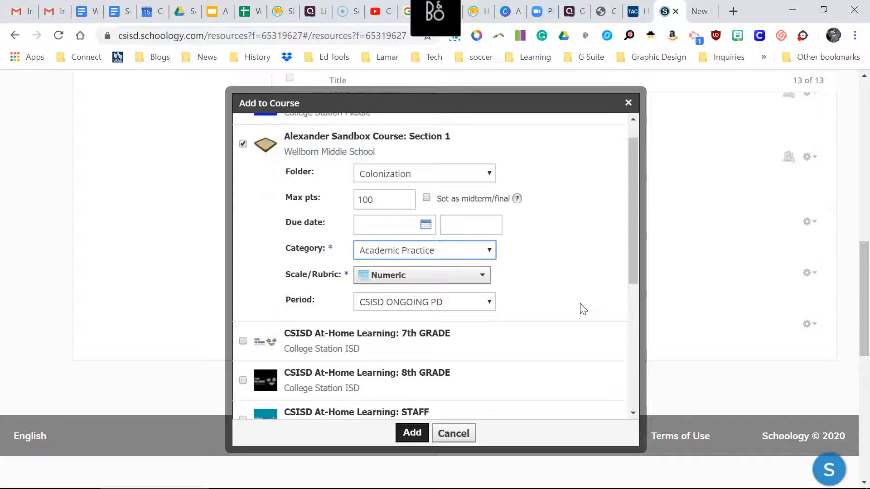
pyautogui.click(412, 435)
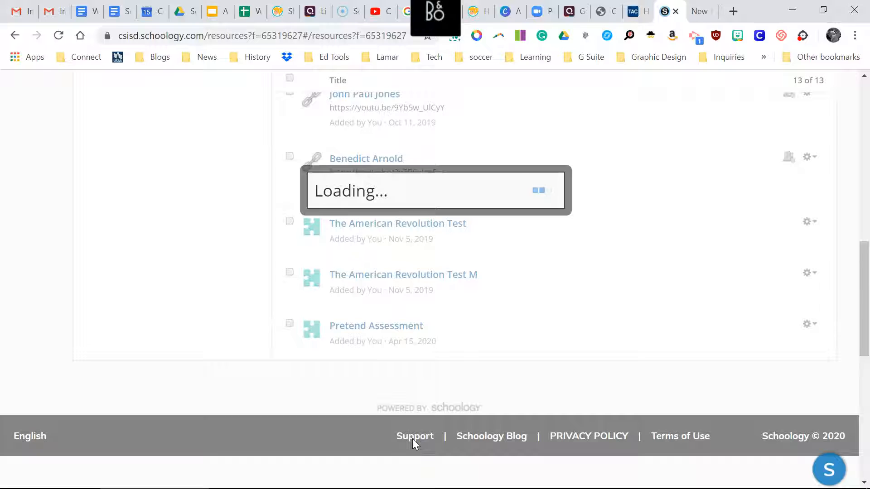
pyautogui.click(207, 287)
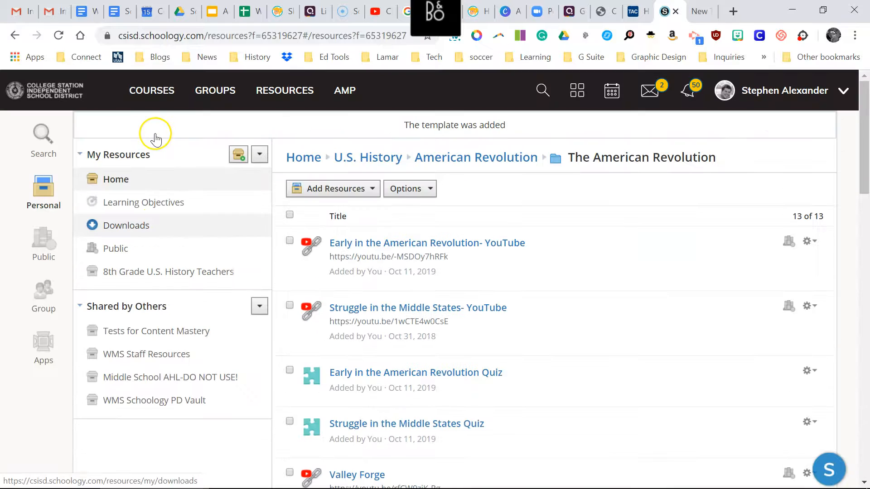
# Open the sandbox course, expand its Colonization folder, and open The American Revolution Test to check the added copy.
pyautogui.click(153, 92)
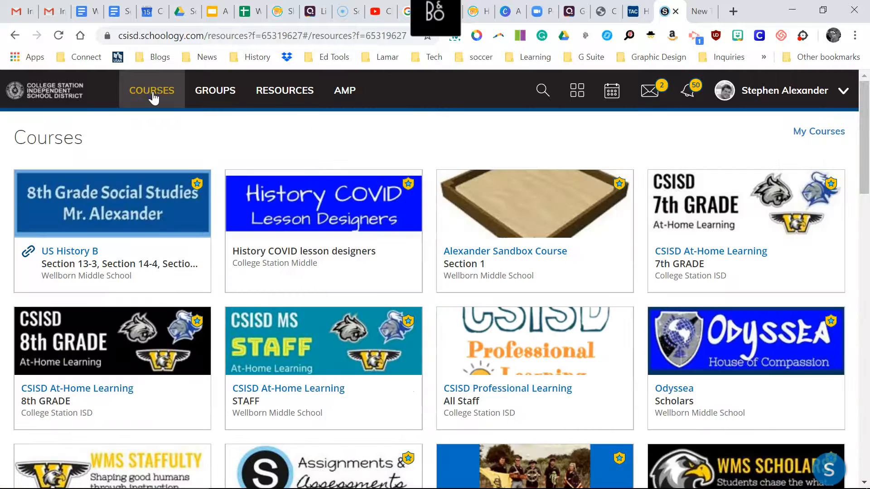
pyautogui.click(507, 235)
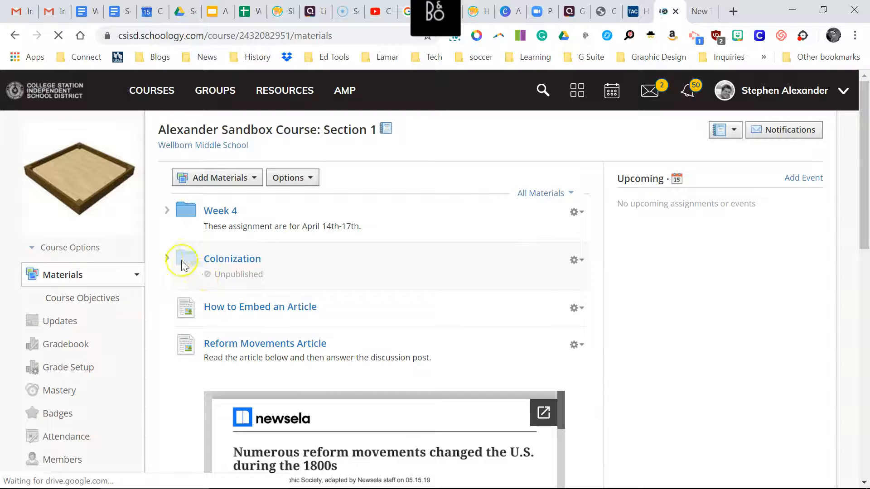
pyautogui.click(167, 259)
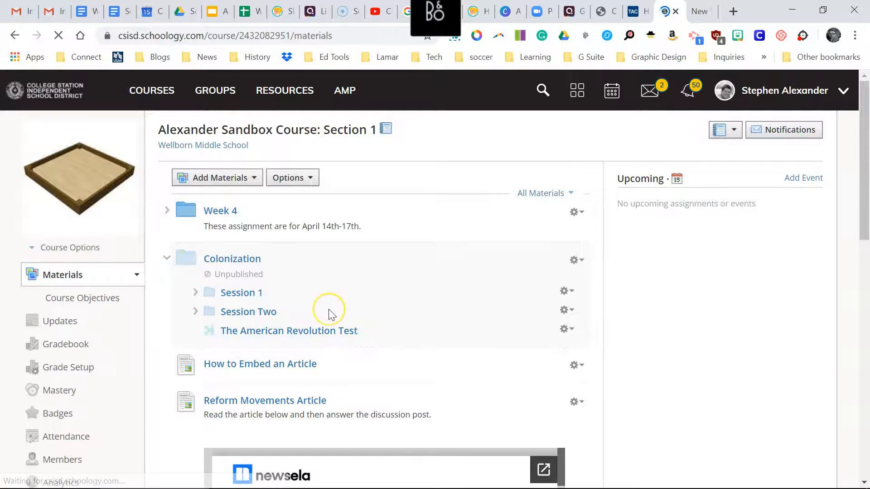
pyautogui.scroll(-1, 326, 312)
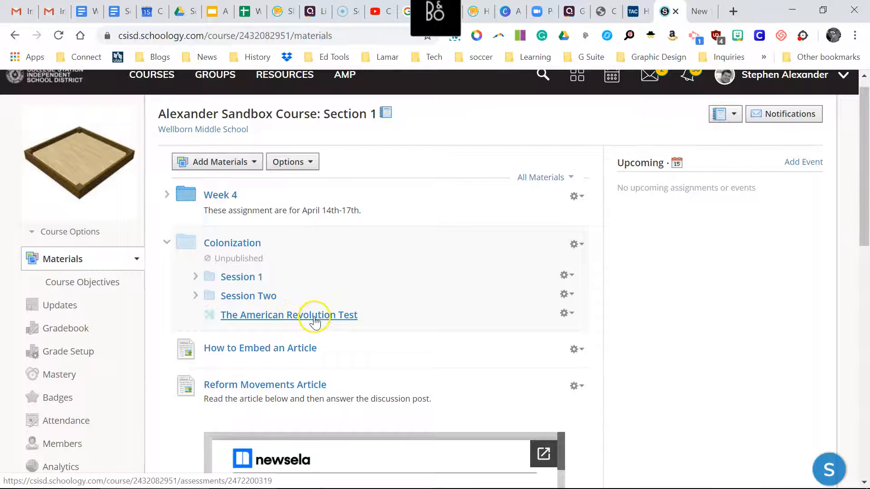
pyautogui.click(337, 317)
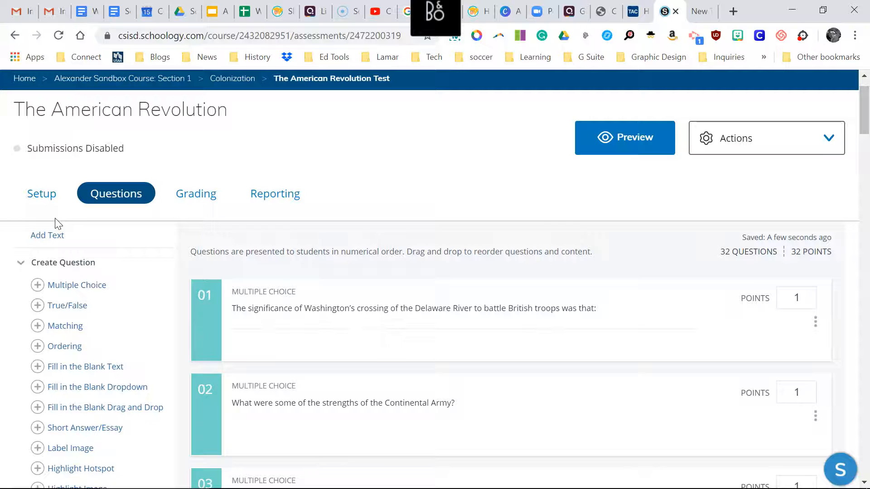
# Return to the course's Colonization folder and review The American Revolution Test's assessment settings and available actions, leaving them unchanged.
pyautogui.scroll(1, 57, 223)
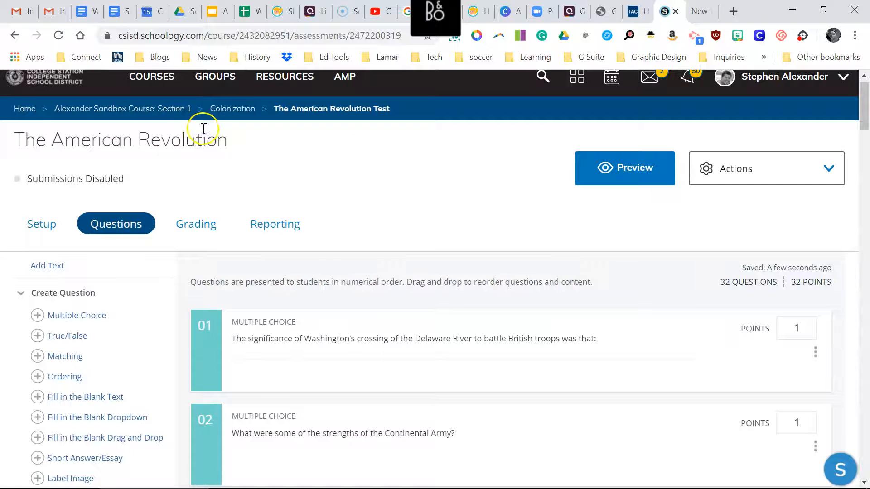
pyautogui.click(241, 110)
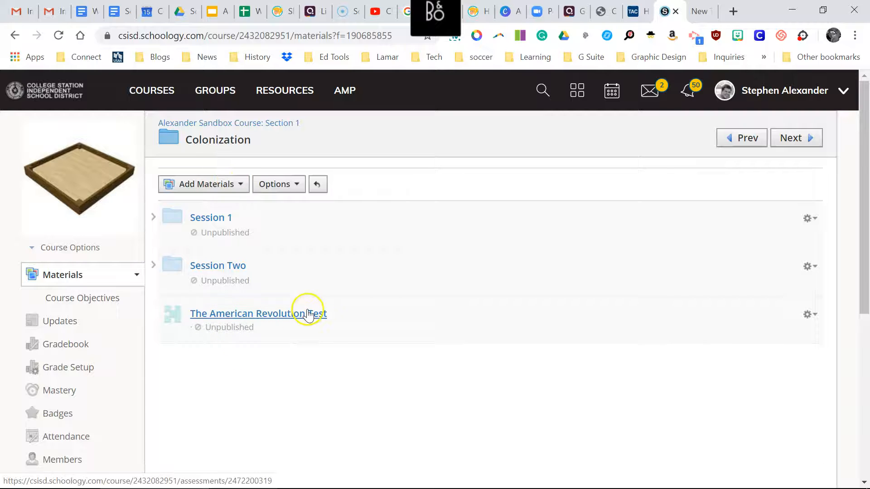
pyautogui.click(808, 314)
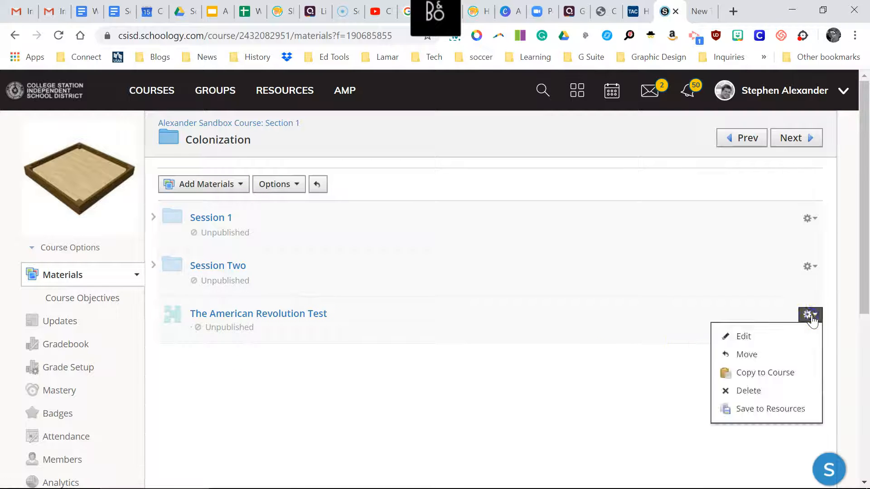
pyautogui.click(757, 334)
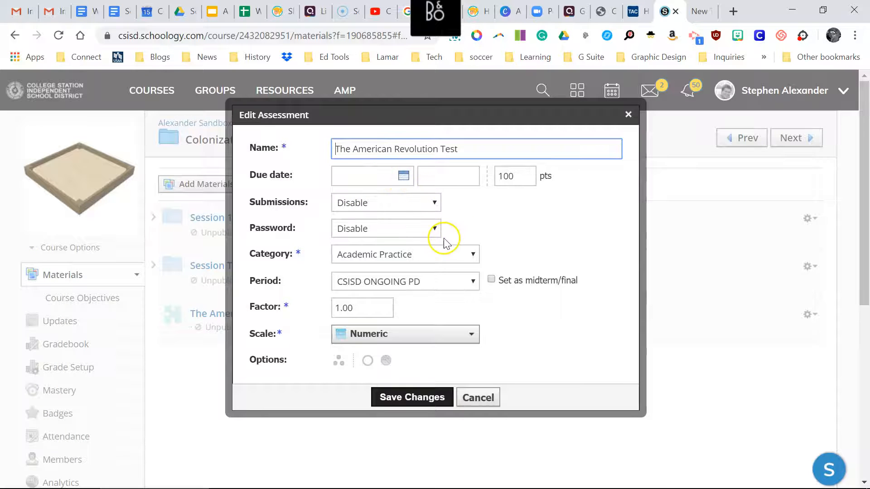
pyautogui.scroll(-2, 461, 255)
pyautogui.scroll(1, 465, 258)
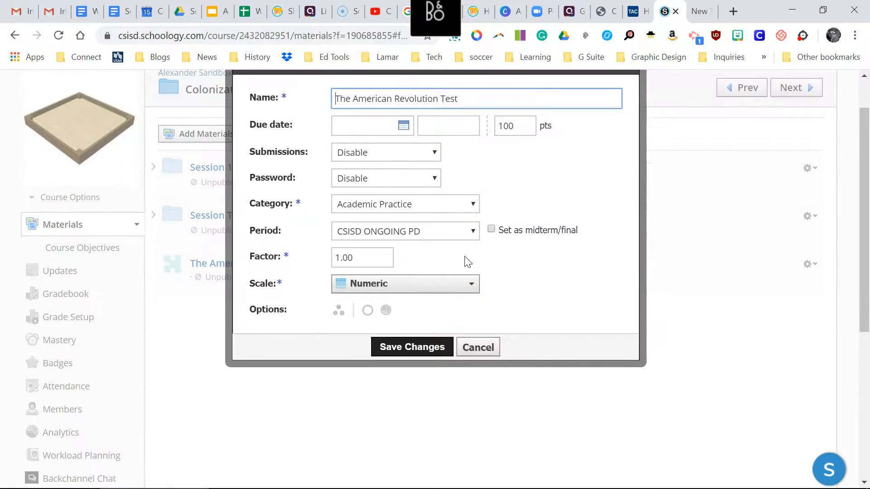
pyautogui.click(484, 361)
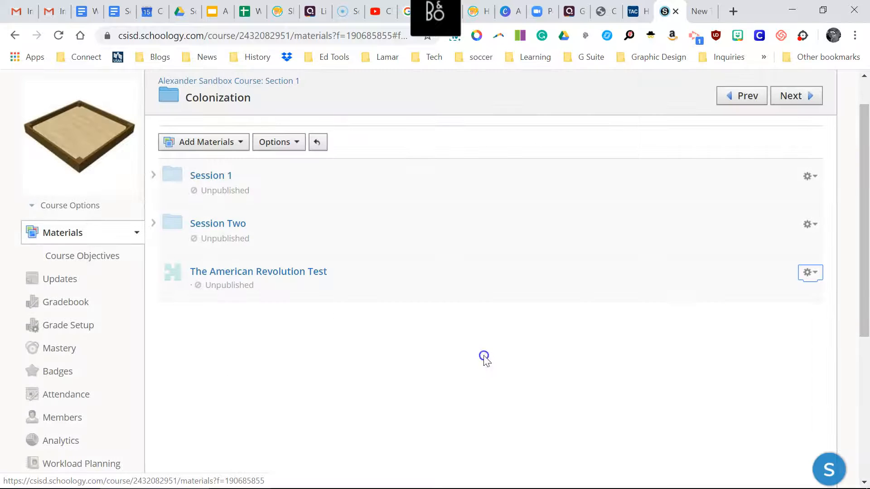
pyautogui.click(819, 274)
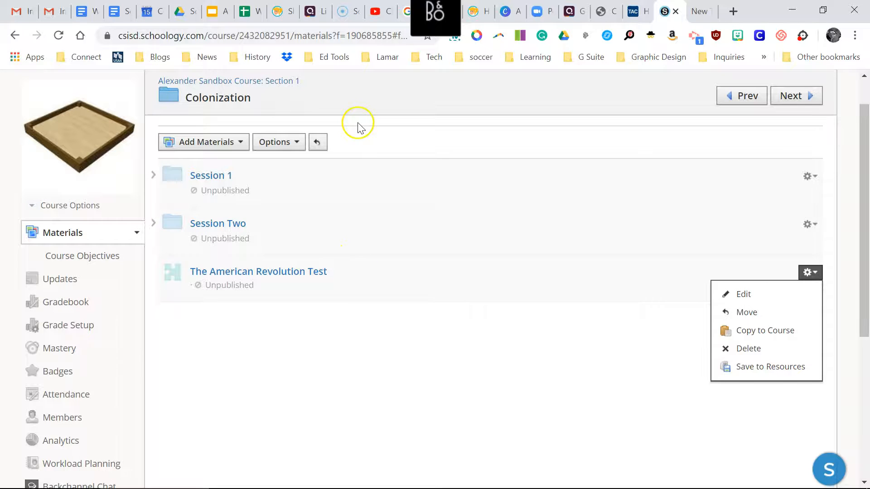
# Go back to the sandbox course's materials, expand Colonization, and move The American Revolution Test out of it to just above the folder.
pyautogui.scroll(1, 278, 101)
pyautogui.click(276, 113)
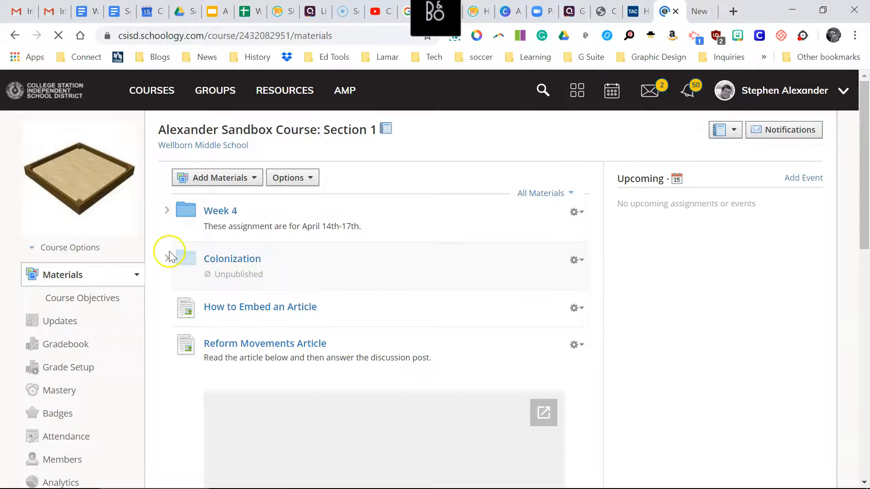
pyautogui.click(166, 258)
pyautogui.click(222, 314)
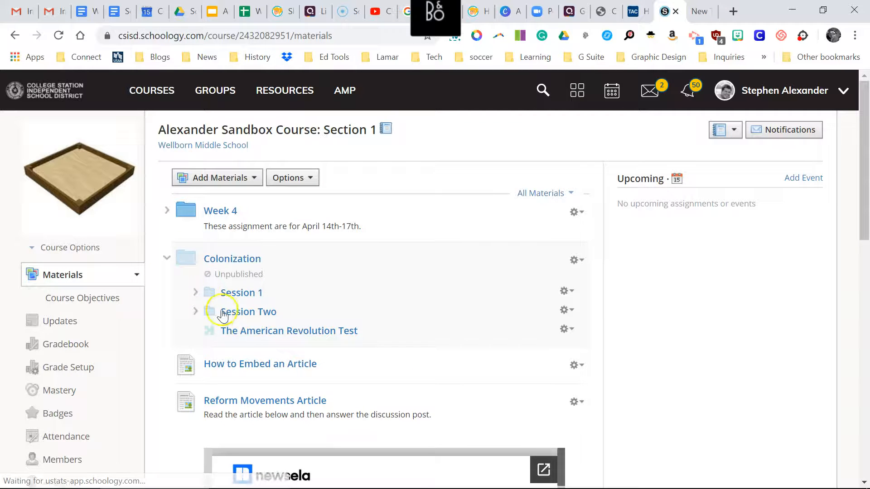
pyautogui.moveTo(248, 330); pyautogui.dragTo(226, 263)
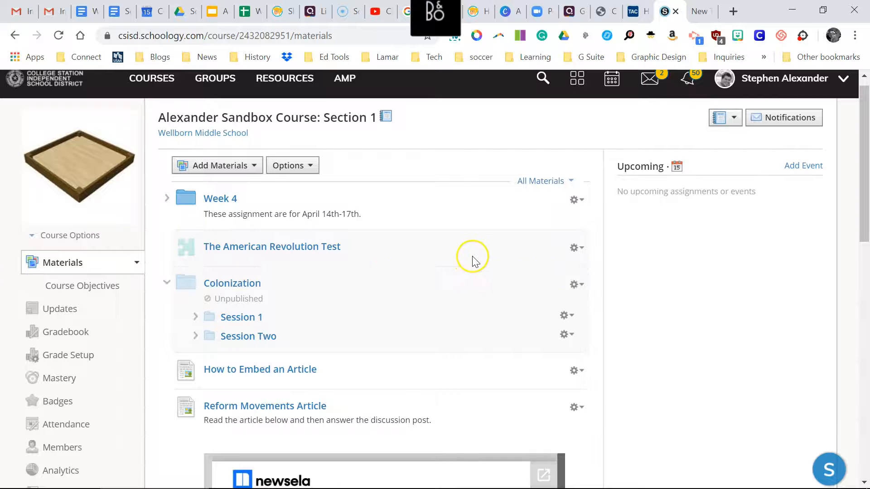
# Edit The American Revolution Test to enable submissions and publish it to students, and save the changes.
pyautogui.click(581, 248)
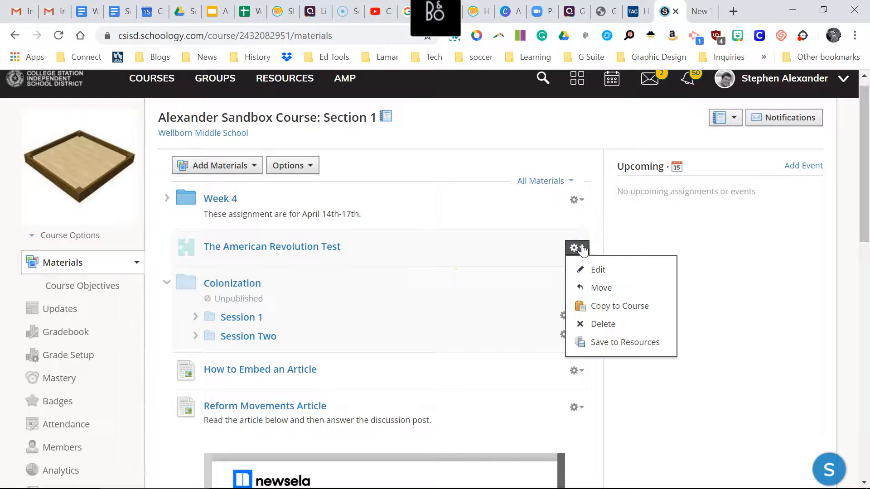
pyautogui.click(585, 270)
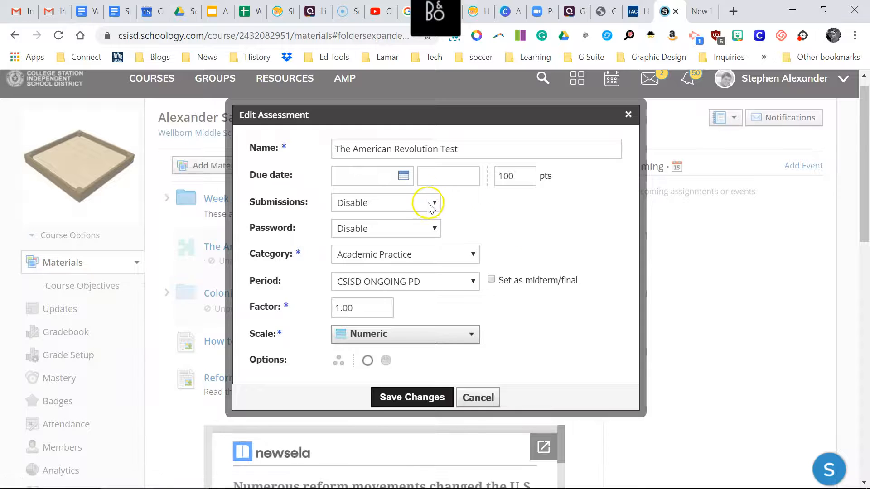
pyautogui.click(430, 207)
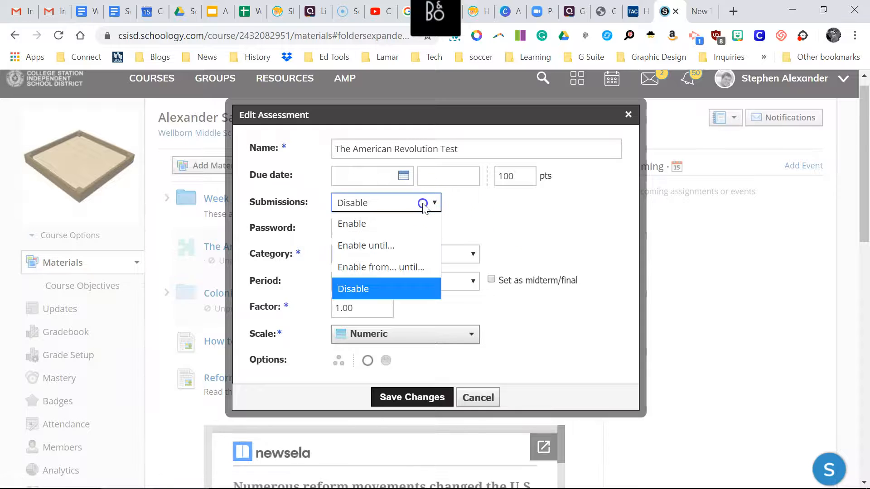
pyautogui.click(383, 229)
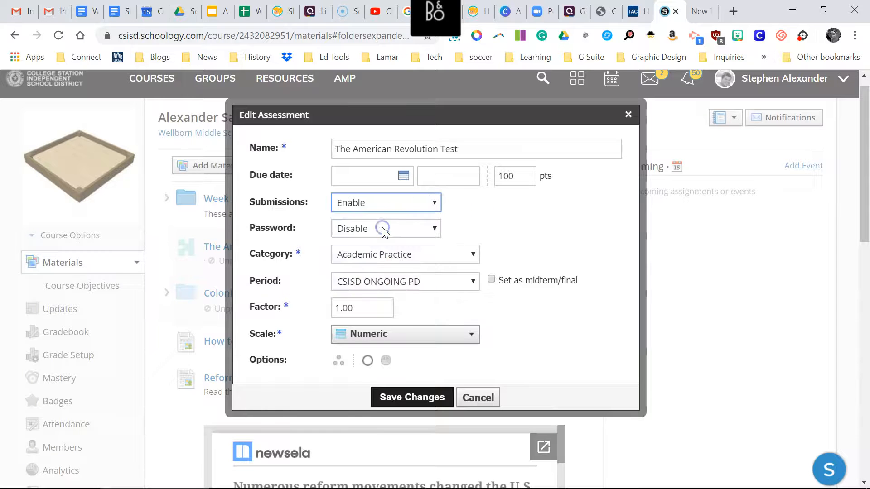
pyautogui.click(367, 363)
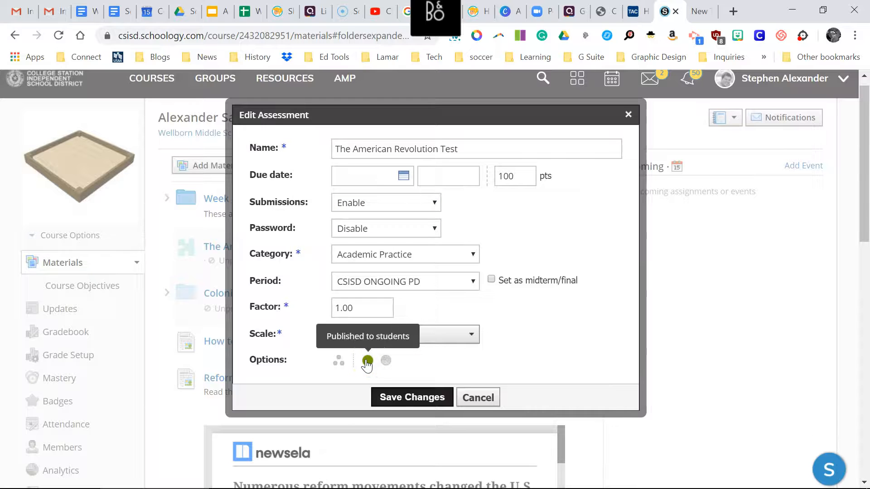
pyautogui.click(387, 399)
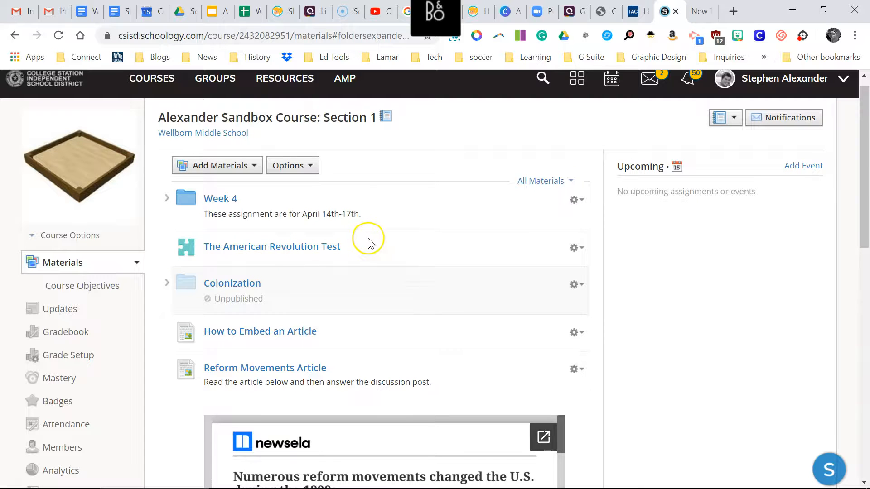
# Move The American Revolution Test to the top of the Session 1 folder inside Colonization.
pyautogui.moveTo(313, 247); pyautogui.dragTo(328, 308)
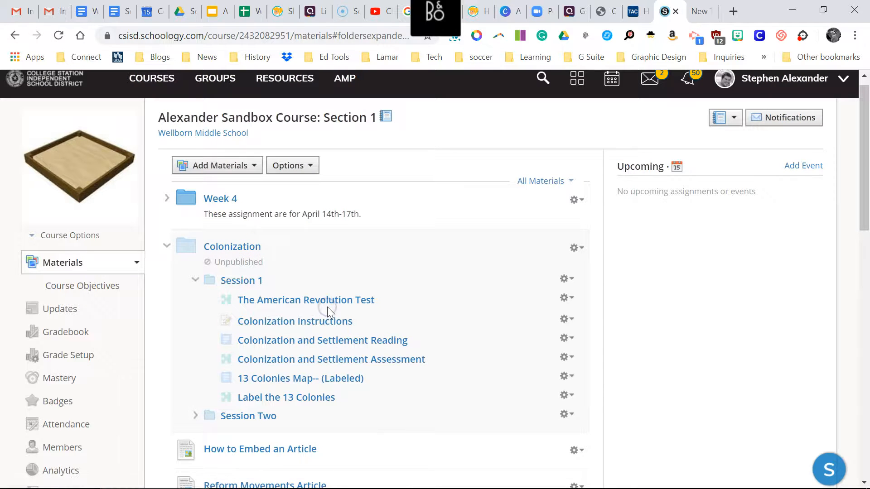
# Try to publish The American Revolution Test from its assessment settings within Session 1, and cancel the edit.
pyautogui.click(571, 300)
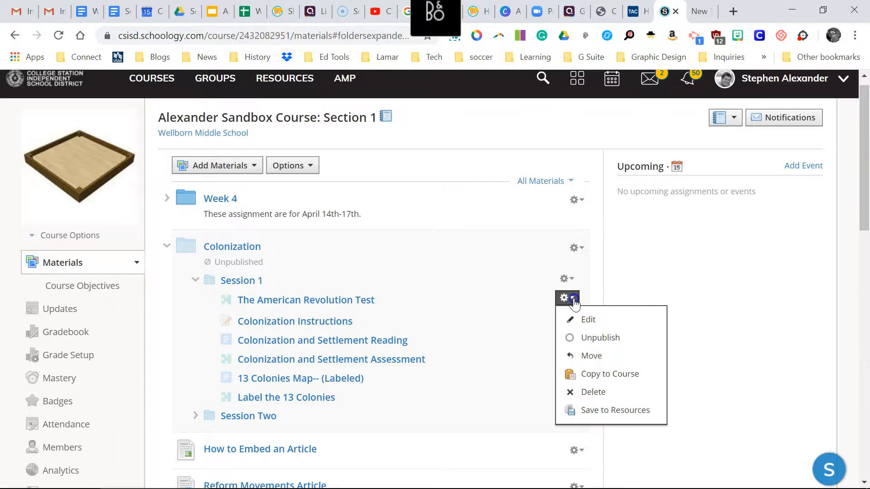
pyautogui.click(584, 319)
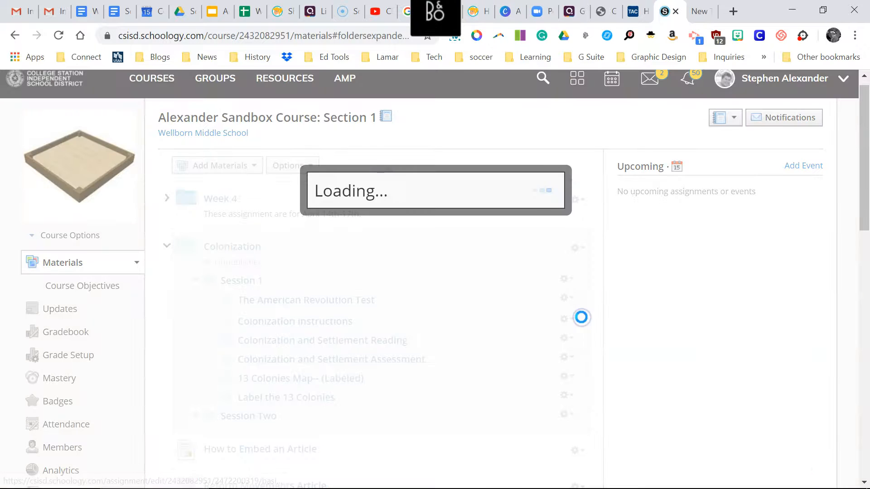
pyautogui.moveTo(367, 362)
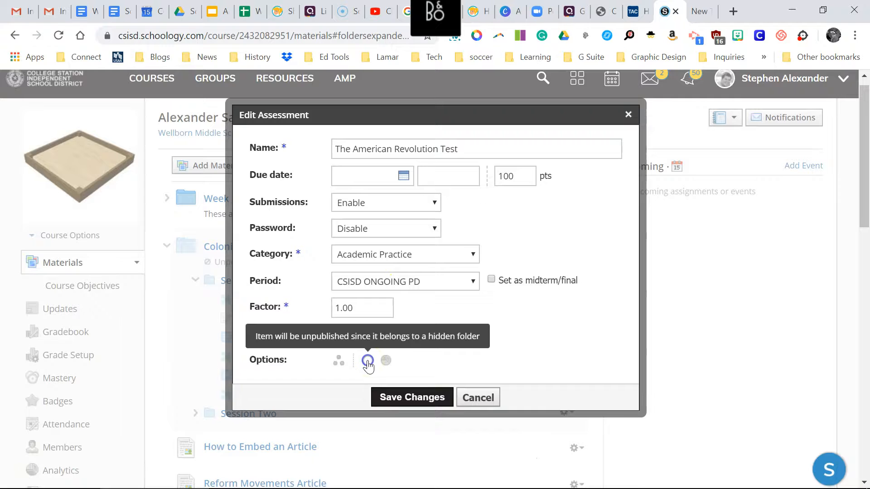
pyautogui.click(367, 363)
pyautogui.click(481, 397)
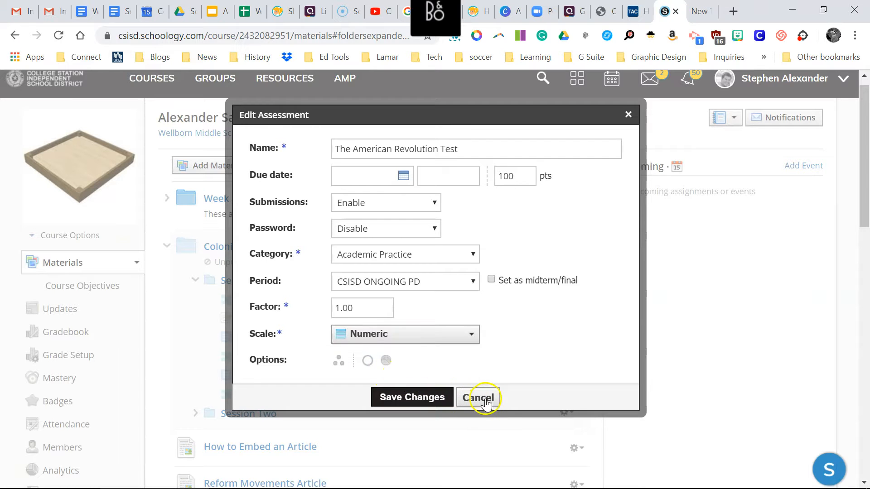